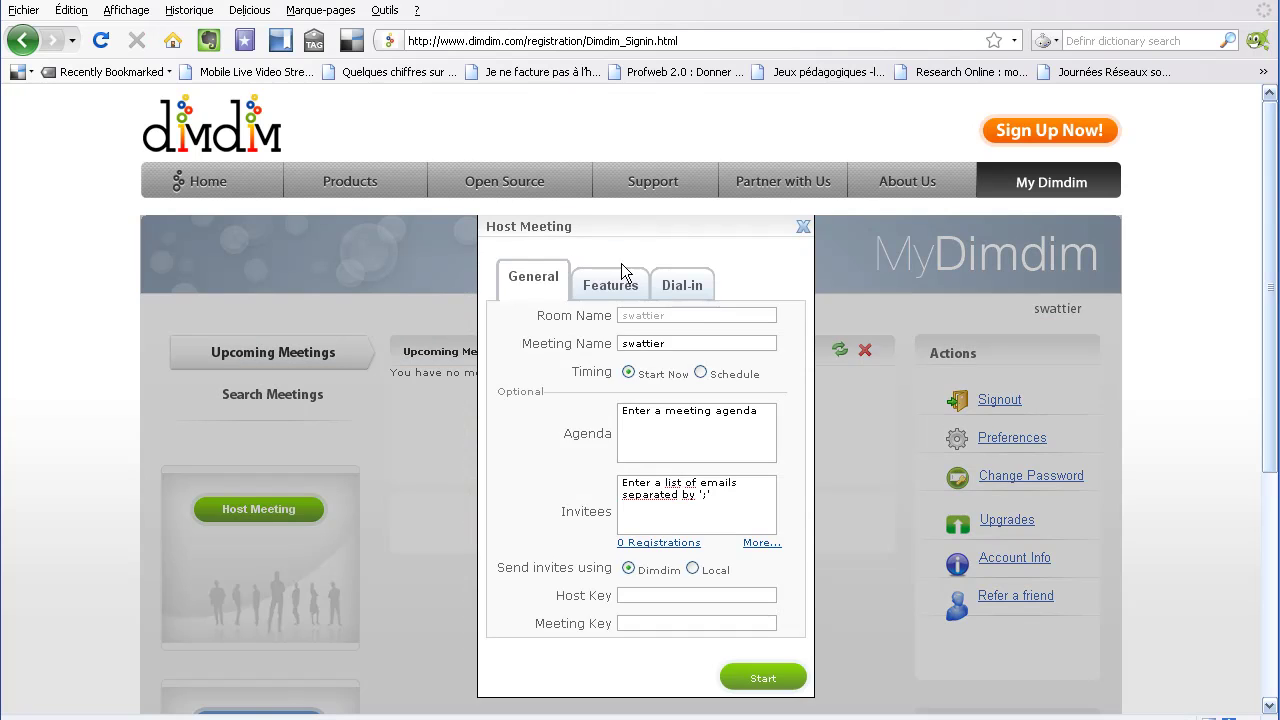
{"action": "left_click", "coordinate": [617, 284]}
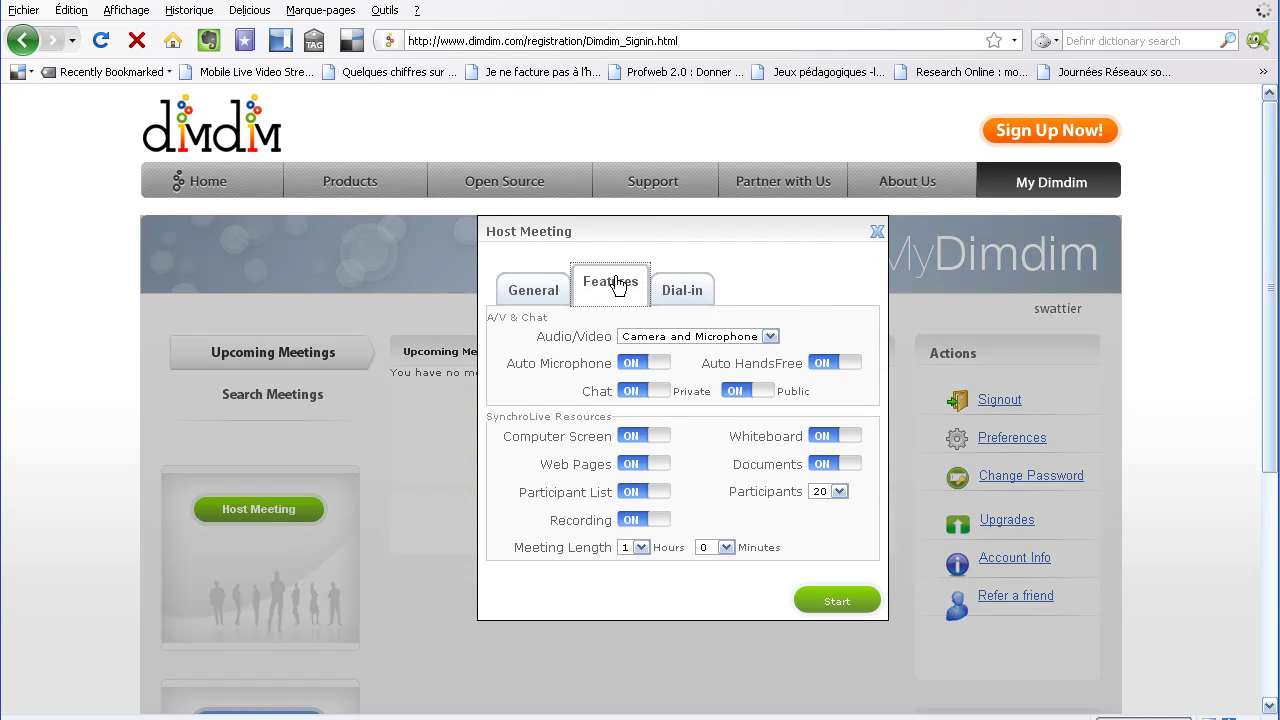
{"action": "left_click", "coordinate": [727, 547]}
{"action": "left_click", "coordinate": [717, 585]}
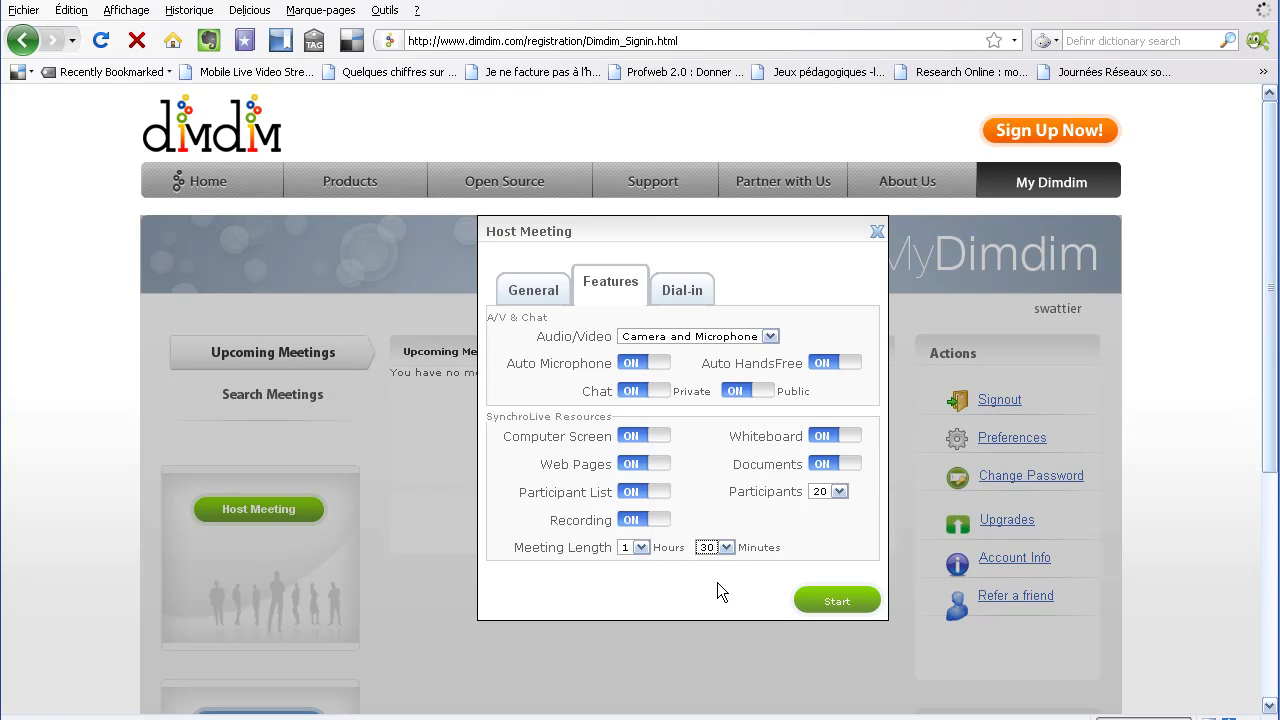
{"action": "left_click", "coordinate": [662, 495]}
{"action": "left_click", "coordinate": [843, 465]}
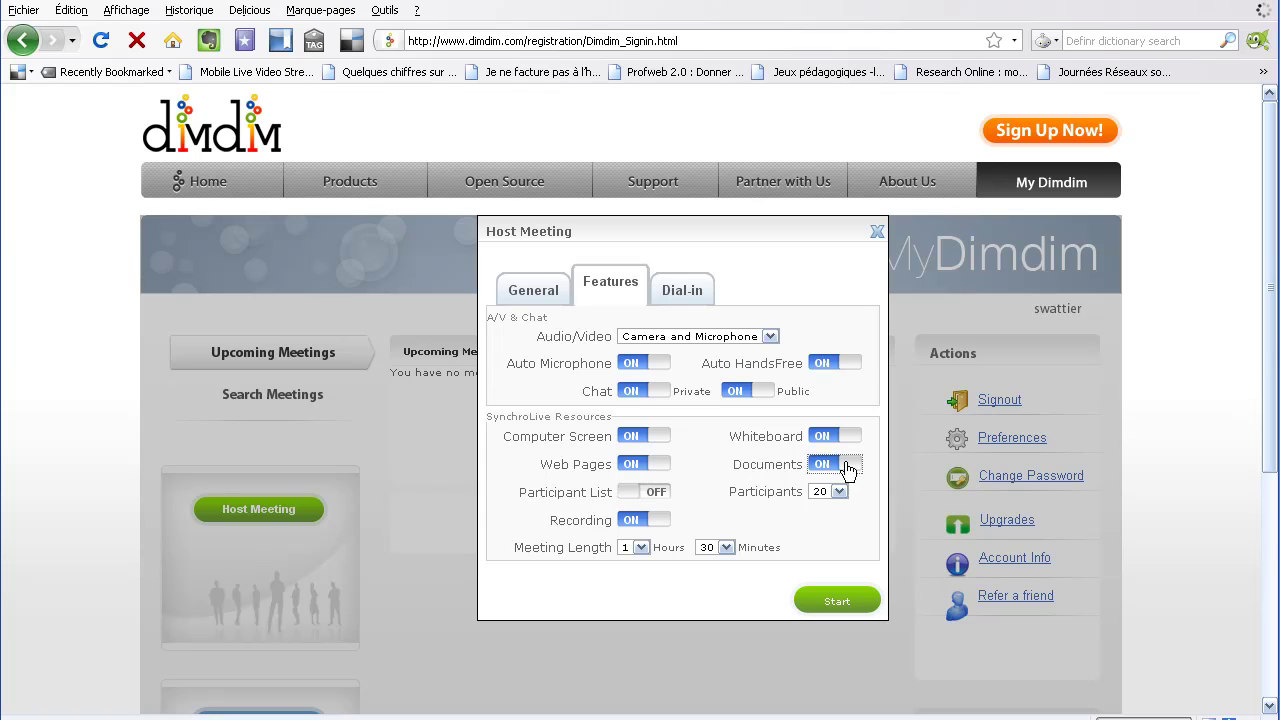
{"action": "left_click", "coordinate": [657, 438]}
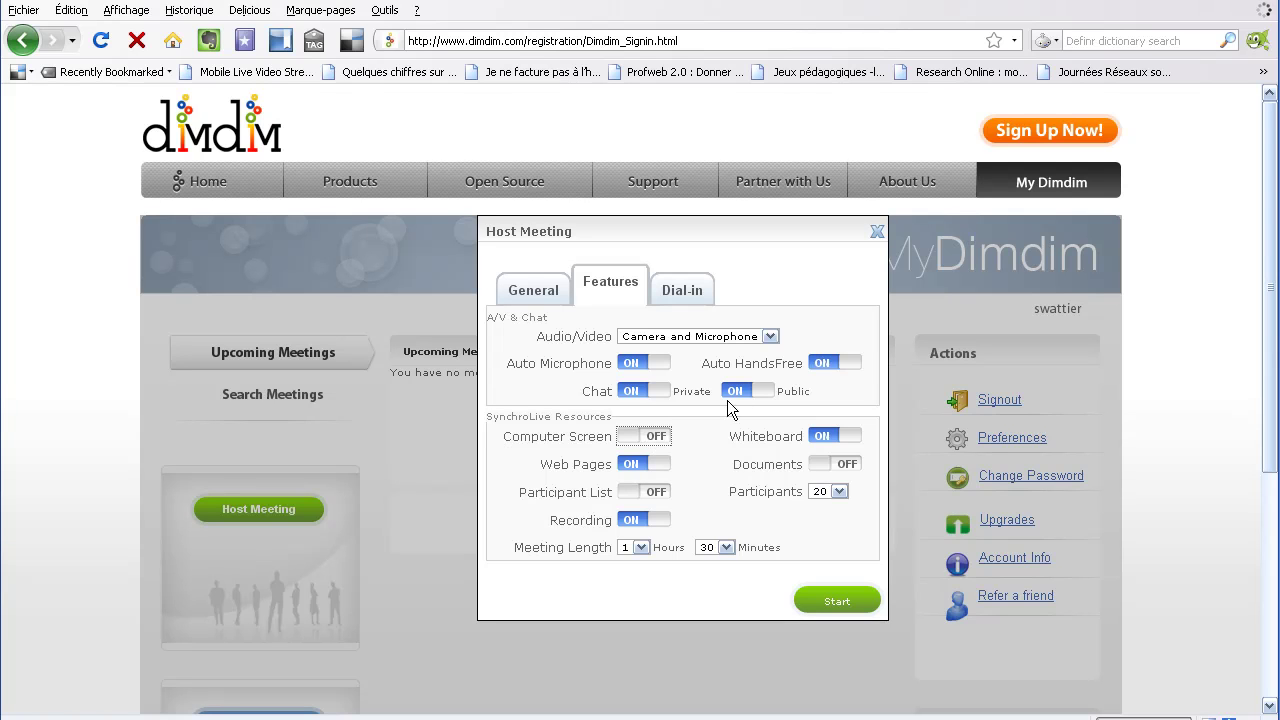
{"action": "left_click", "coordinate": [876, 232]}
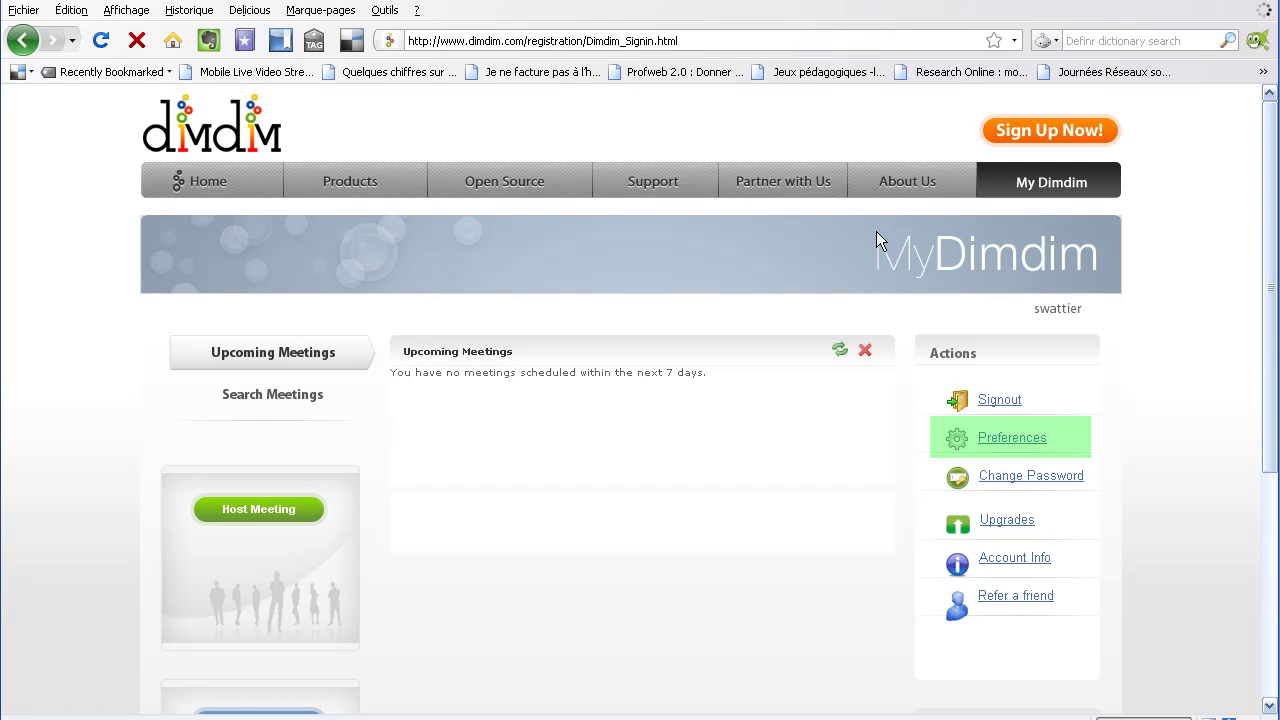
Step: Open the account preferences and replace the display name with the host's full name
{"action": "left_click", "coordinate": [998, 441]}
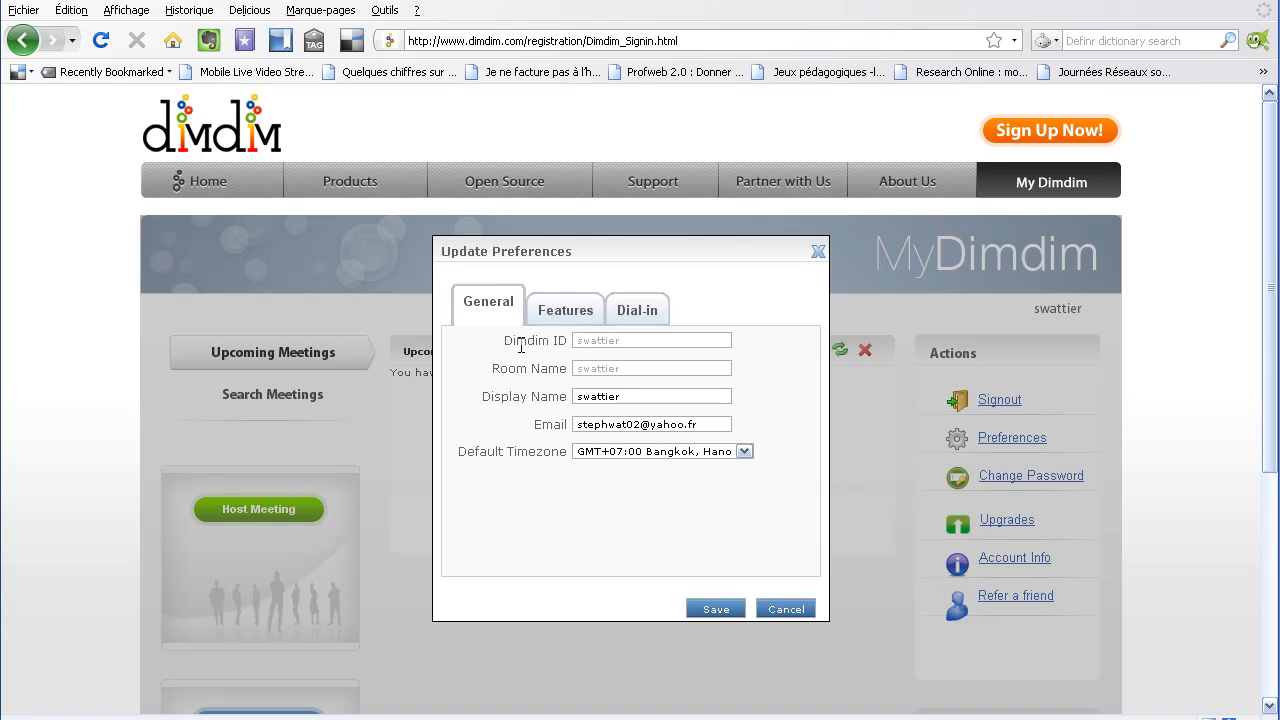
{"action": "left_click", "coordinate": [582, 396]}
{"action": "key", "text": "Delete"}
{"action": "key", "text": "Delete"}
{"action": "key", "text": "Delete"}
{"action": "key", "text": "Delete"}
{"action": "key", "text": "Delete"}
{"action": "key", "text": "Delete"}
{"action": "key", "text": "Delete"}
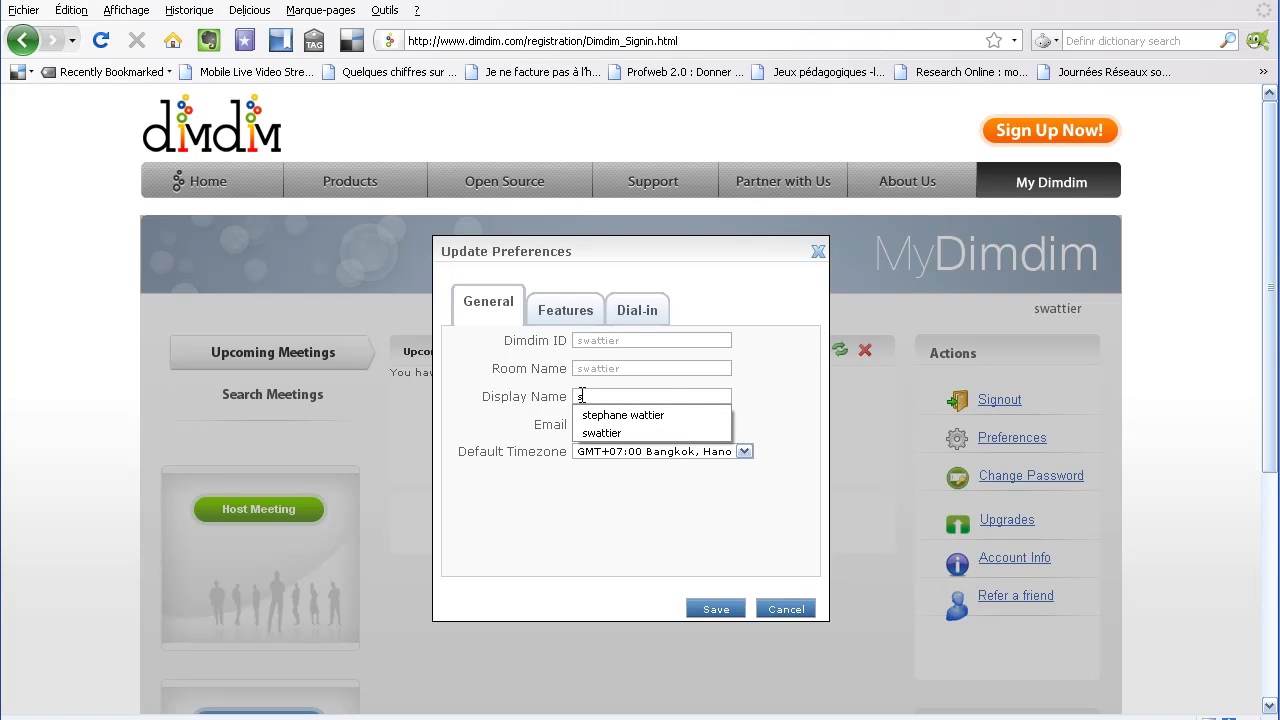
{"action": "left_click", "coordinate": [620, 415]}
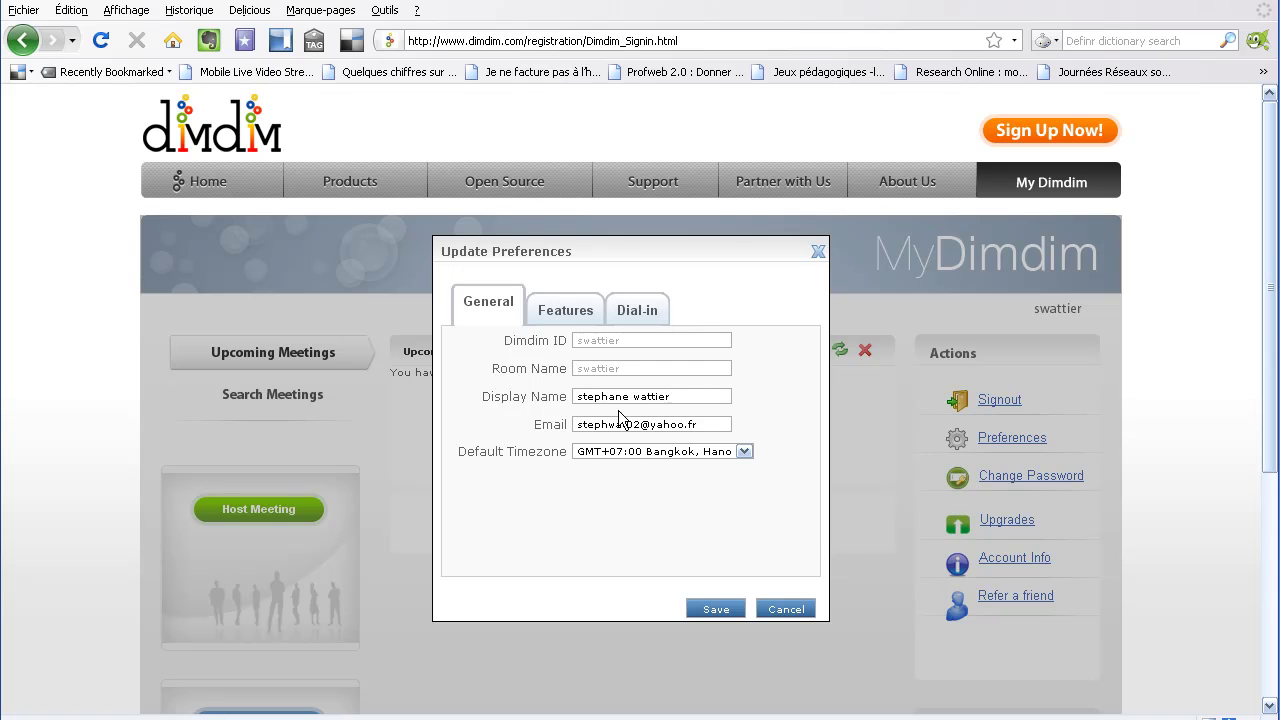
Step: Choose GMT+07:00 Bangkok as the default timezone in the general preferences
{"action": "left_click", "coordinate": [744, 452]}
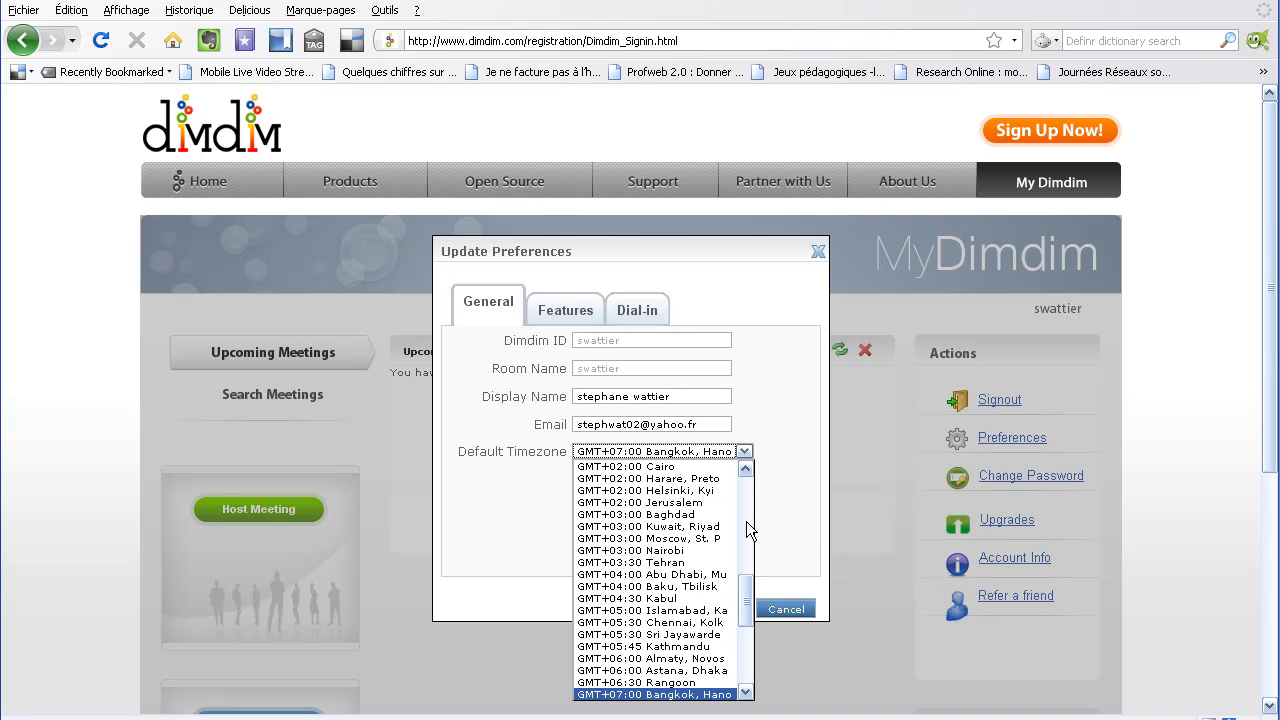
{"action": "left_click_drag", "start_coordinate": [745, 592], "coordinate": [745, 608]}
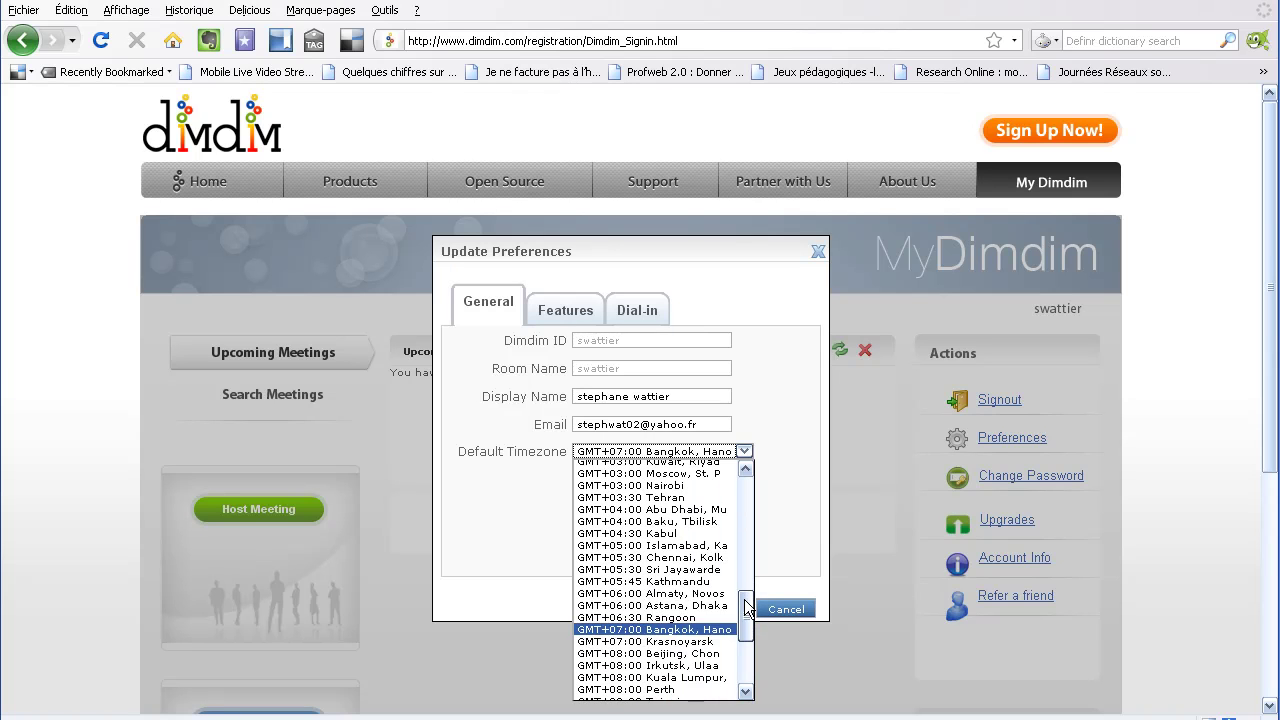
{"action": "left_click", "coordinate": [699, 630]}
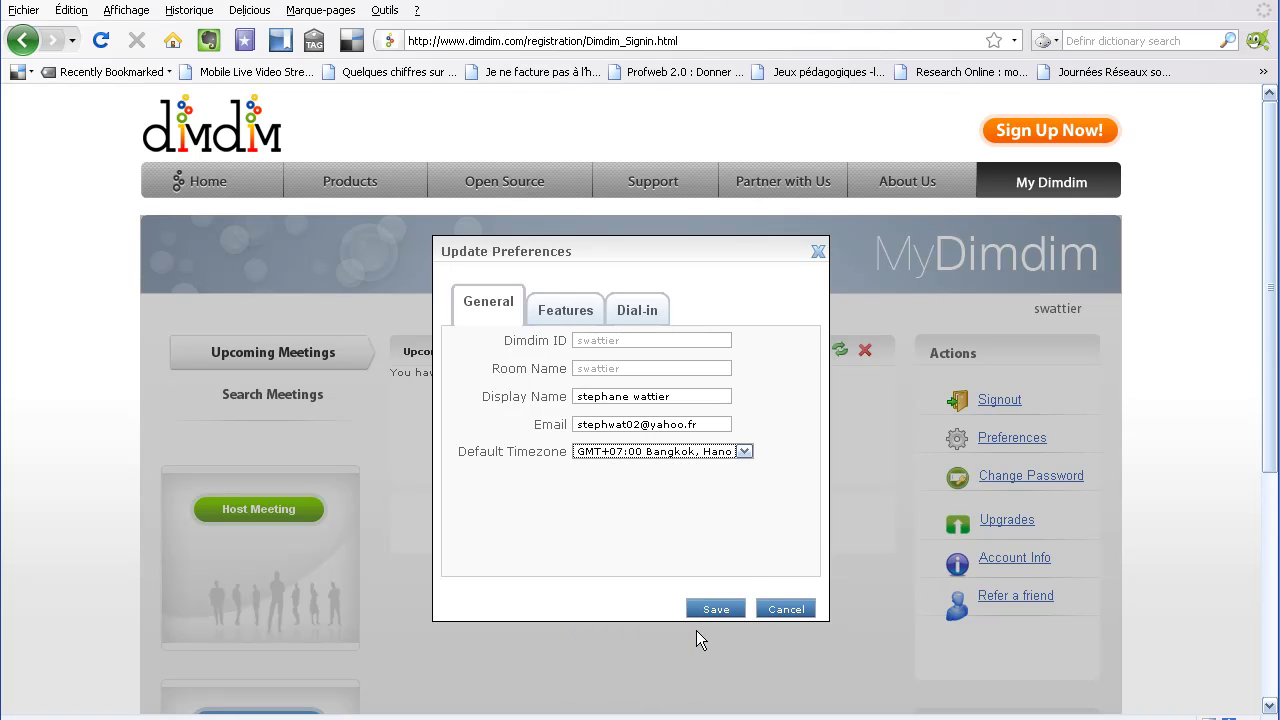
{"action": "left_click", "coordinate": [679, 525]}
Step: In the feature preferences, set Audio/Video to Microphone Only and turn Auto Microphone off
{"action": "left_click", "coordinate": [564, 312]}
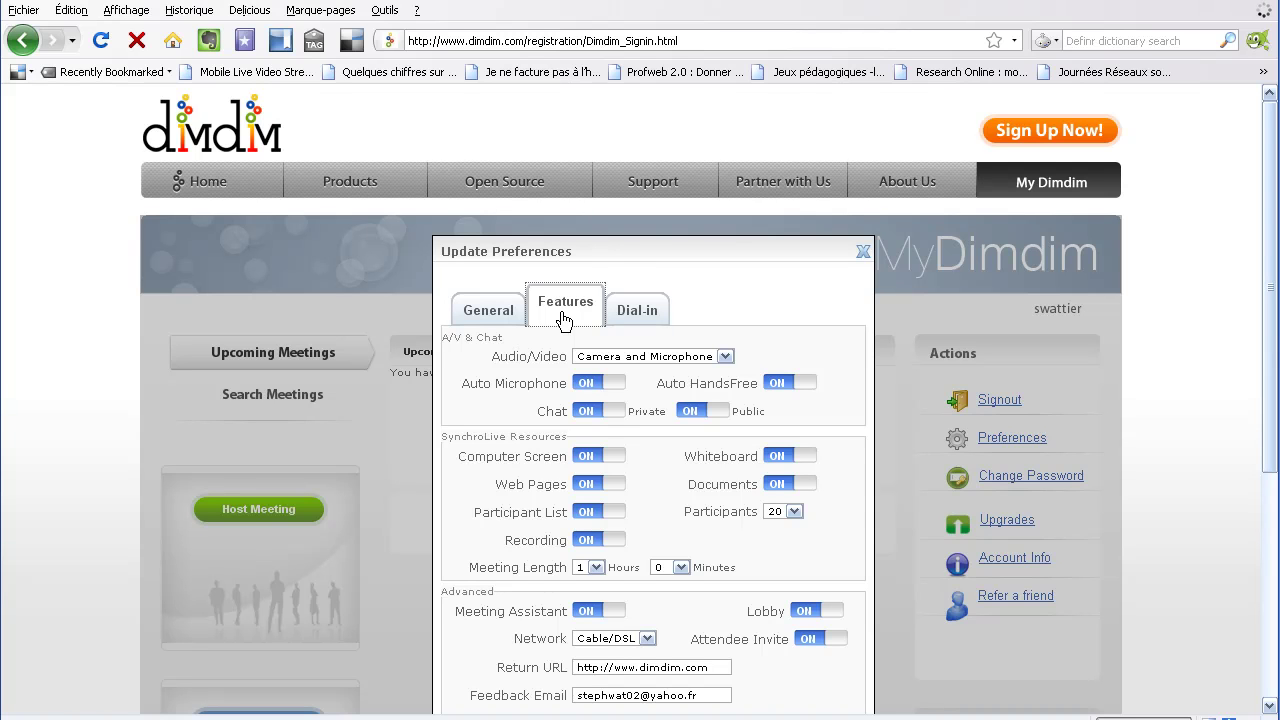
{"action": "mouse_move", "coordinate": [634, 240]}
{"action": "left_mouse_down"}
{"action": "mouse_move", "coordinate": [637, 193]}
{"action": "mouse_move", "coordinate": [627, 227]}
{"action": "left_mouse_up"}
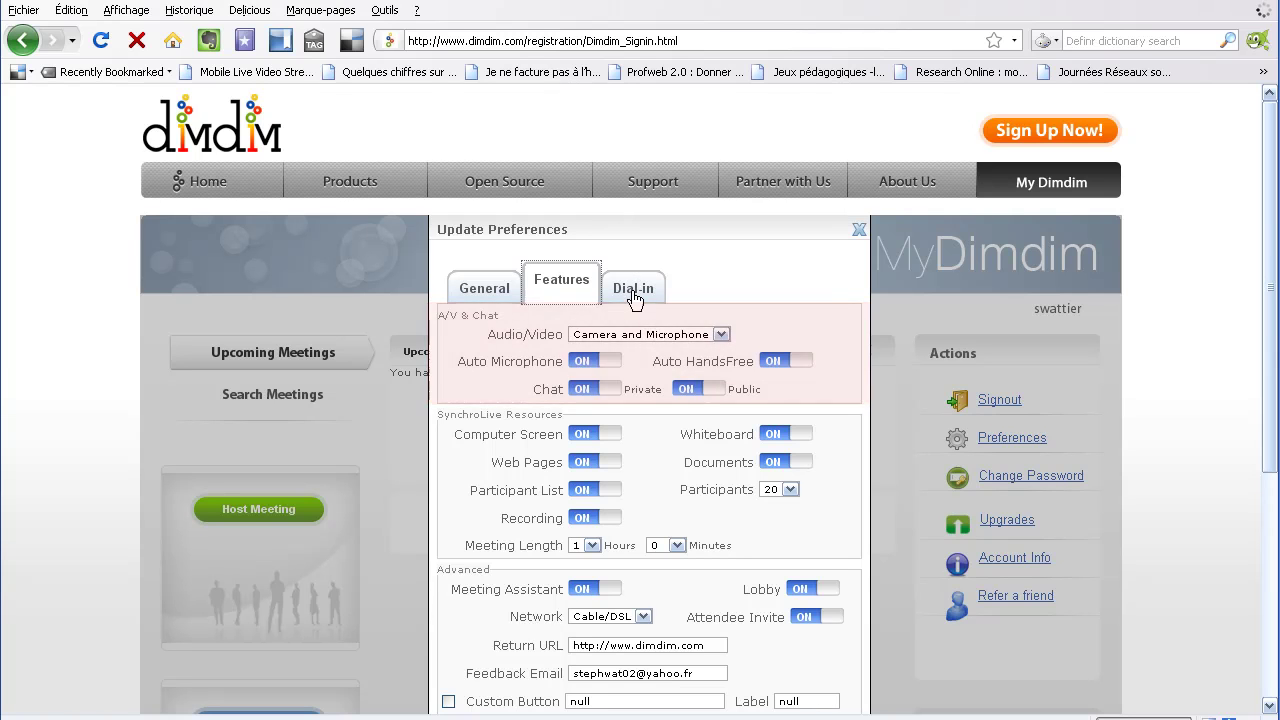
{"action": "left_click", "coordinate": [720, 337]}
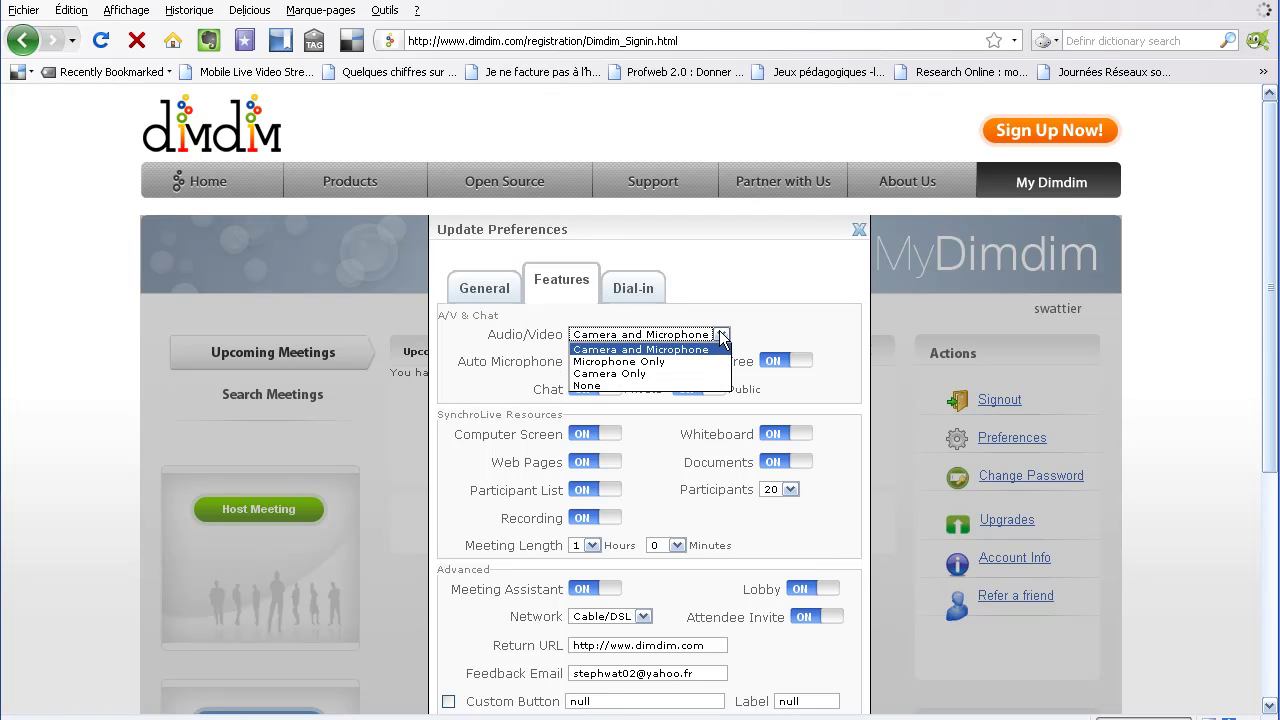
{"action": "left_click", "coordinate": [669, 361]}
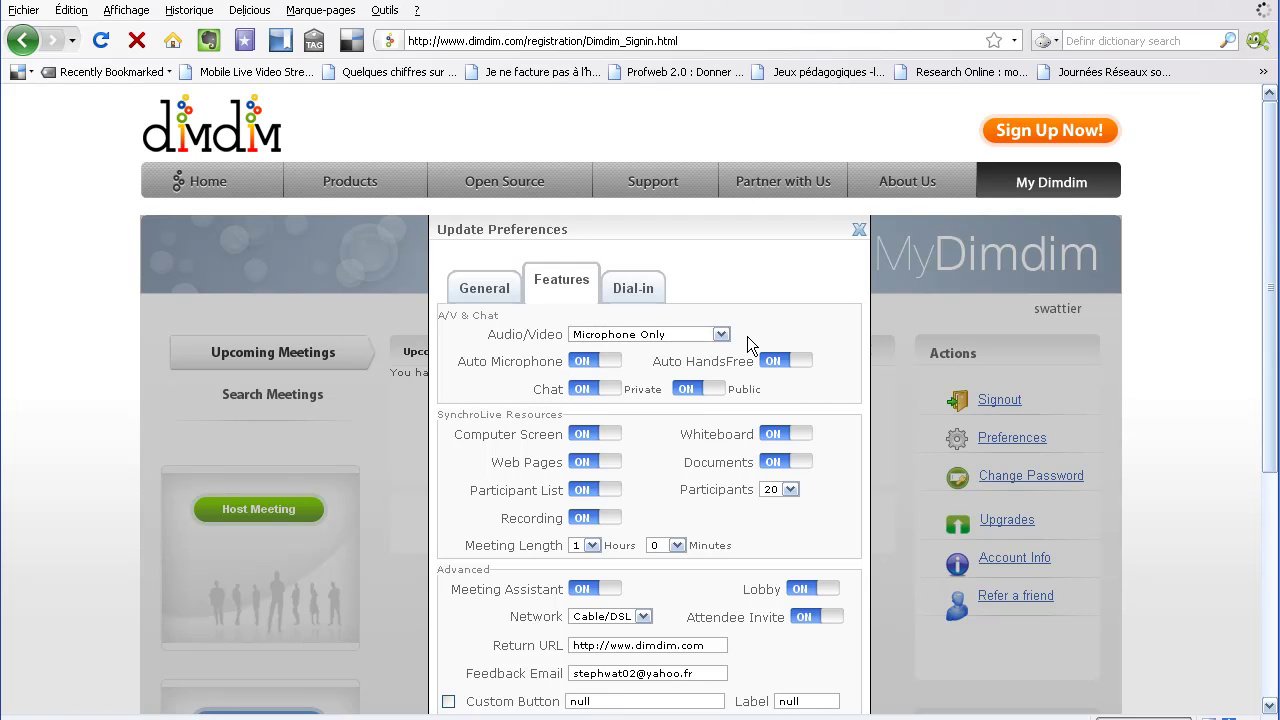
{"action": "left_click", "coordinate": [610, 364]}
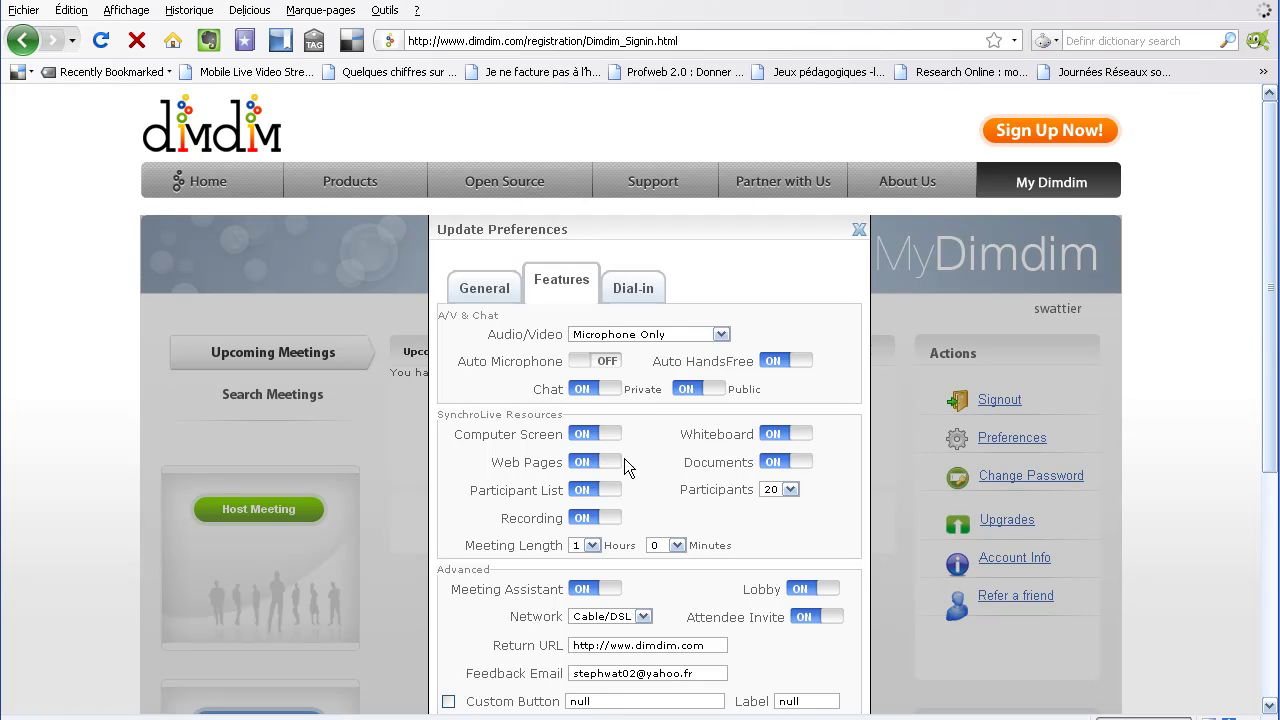
Step: Configure the SynchroLive resources with Documents and Web Pages off, 5 participants, and the meeting length minutes at 30
{"action": "left_click", "coordinate": [798, 463]}
{"action": "left_click", "coordinate": [612, 463]}
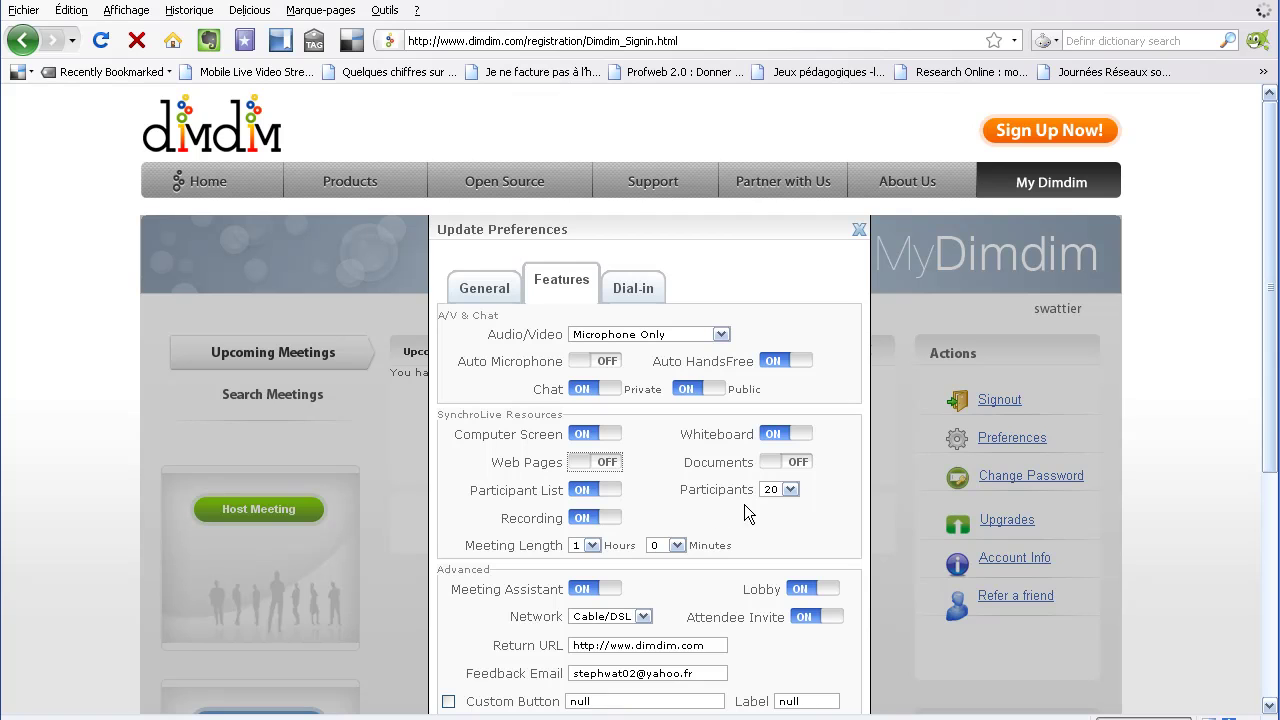
{"action": "left_click", "coordinate": [790, 488]}
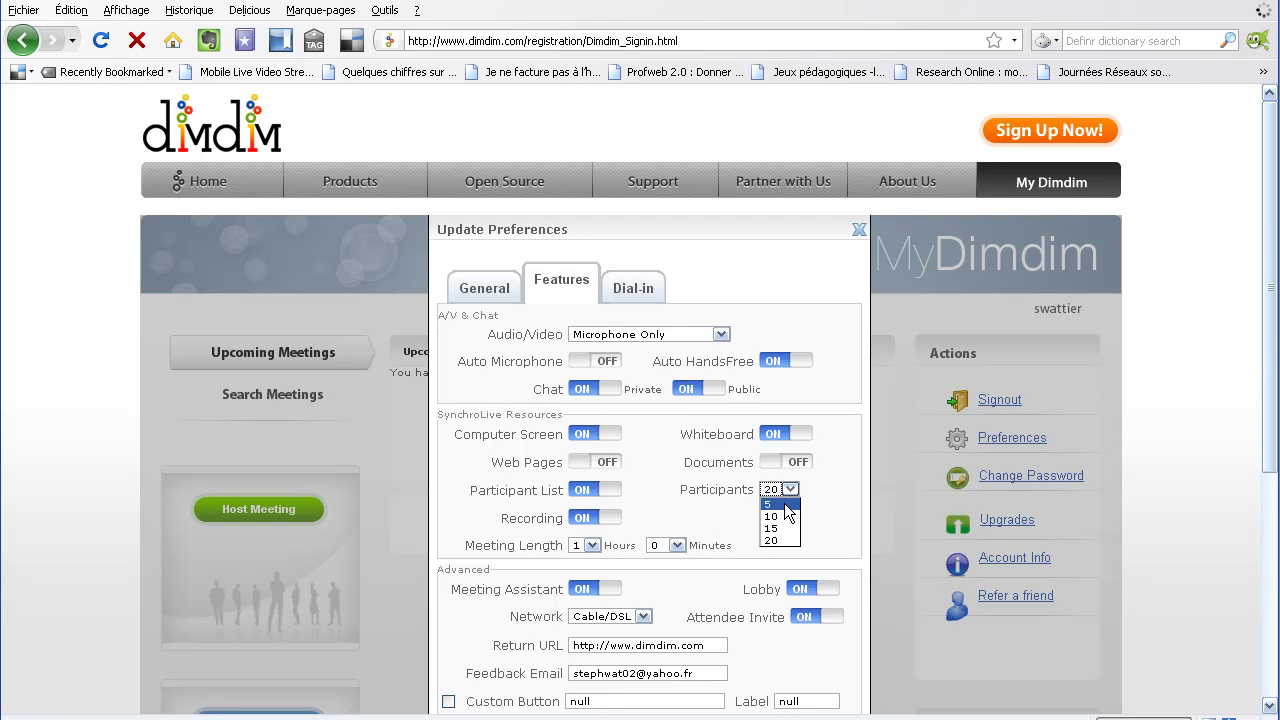
{"action": "left_click", "coordinate": [784, 505]}
{"action": "left_click", "coordinate": [678, 545]}
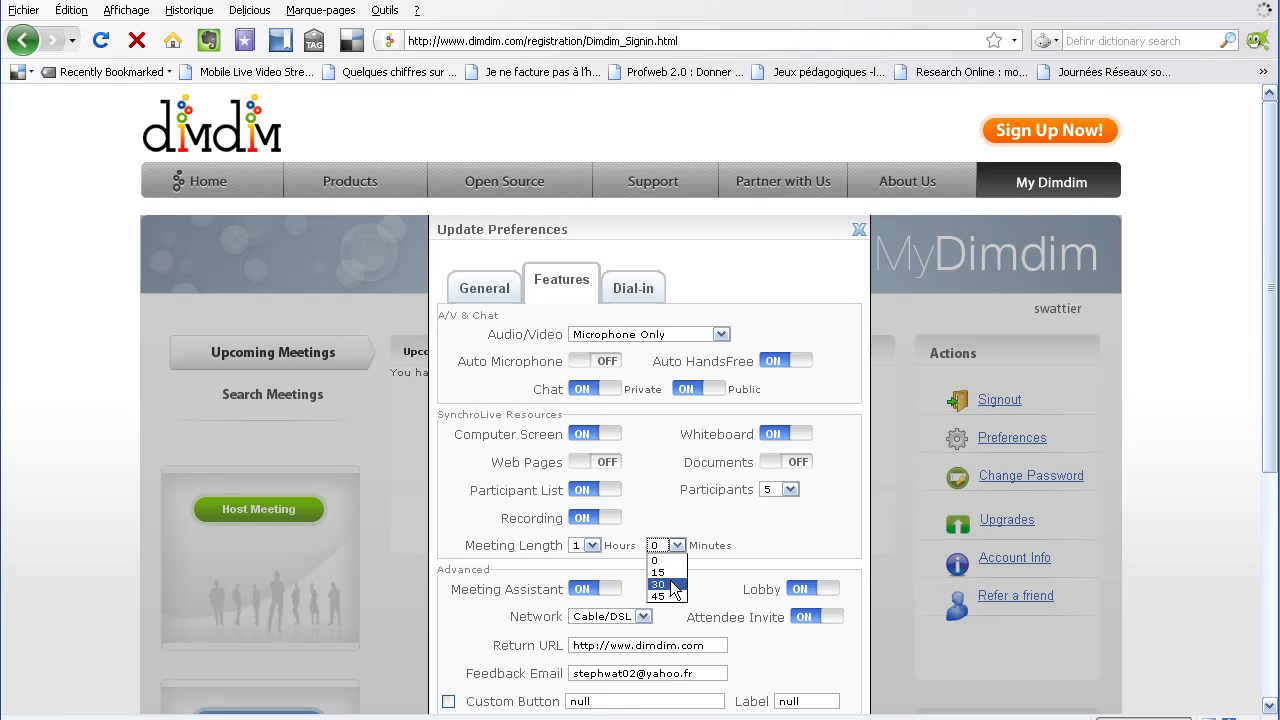
{"action": "left_click", "coordinate": [670, 585]}
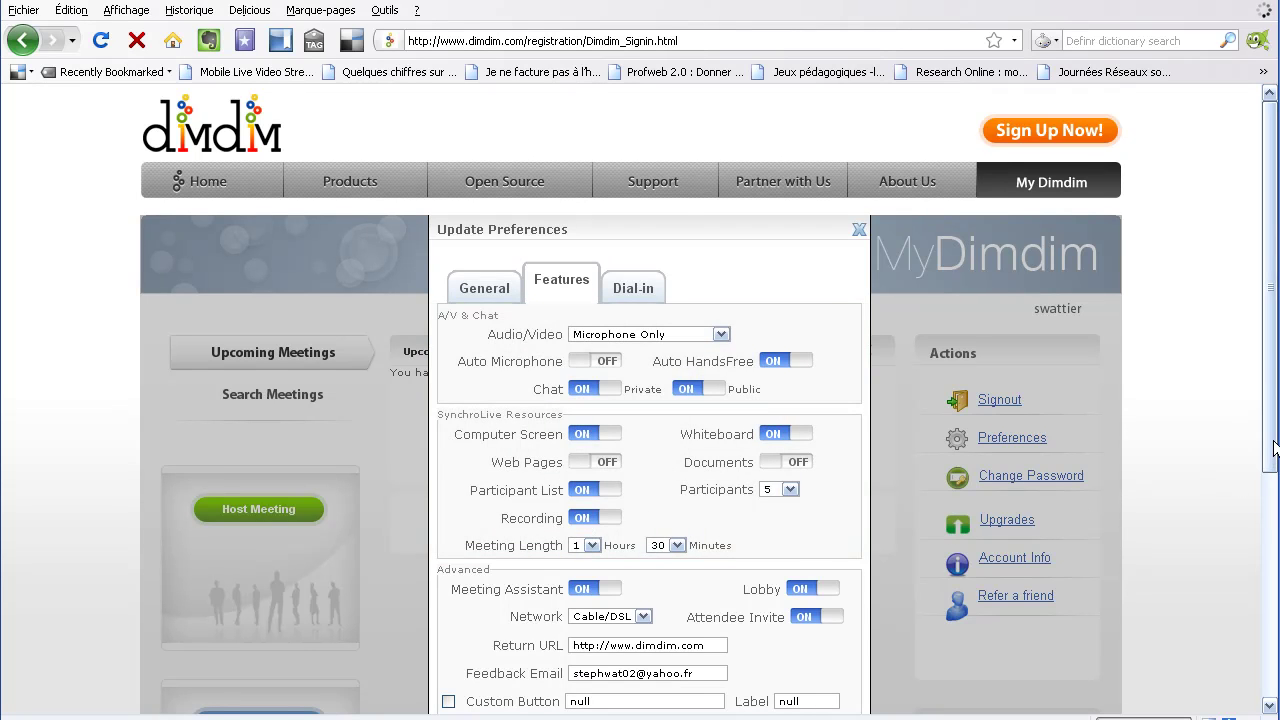
{"action": "scroll", "coordinate": [1274, 450], "scroll_direction": "down", "scroll_amount": 2}
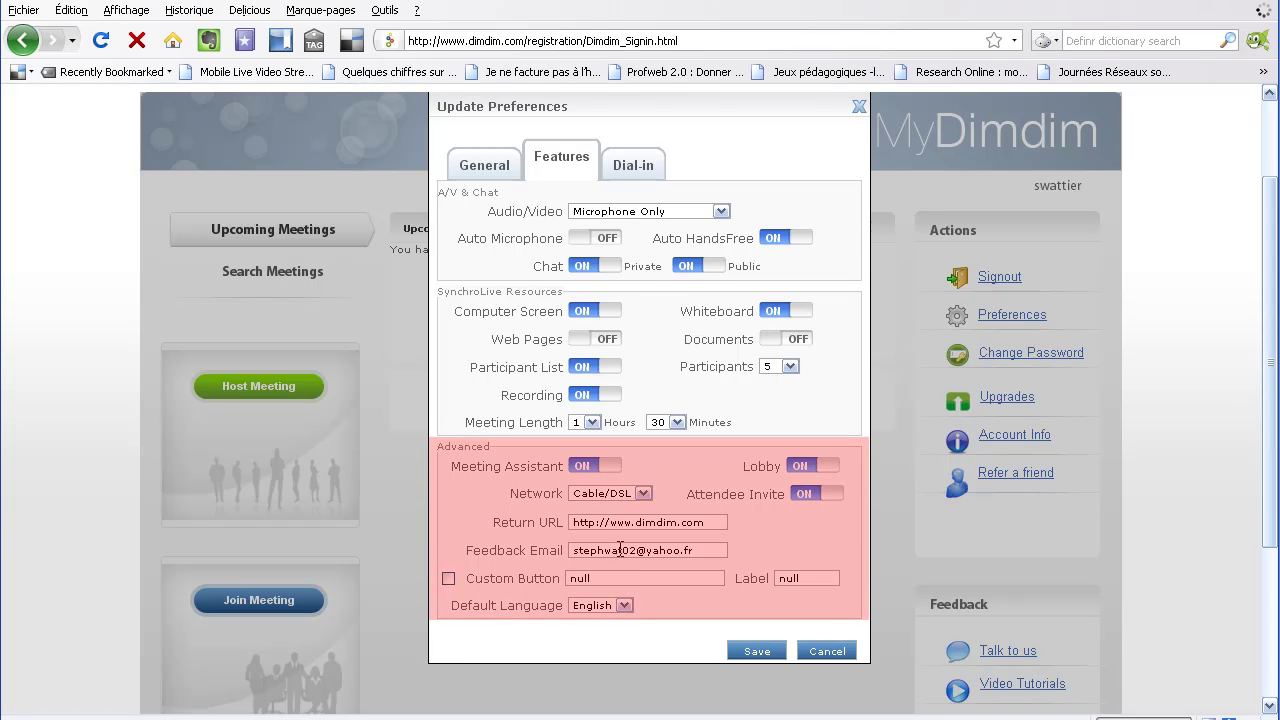
{"action": "left_click", "coordinate": [590, 468]}
{"action": "left_click", "coordinate": [590, 468]}
{"action": "left_click", "coordinate": [644, 494]}
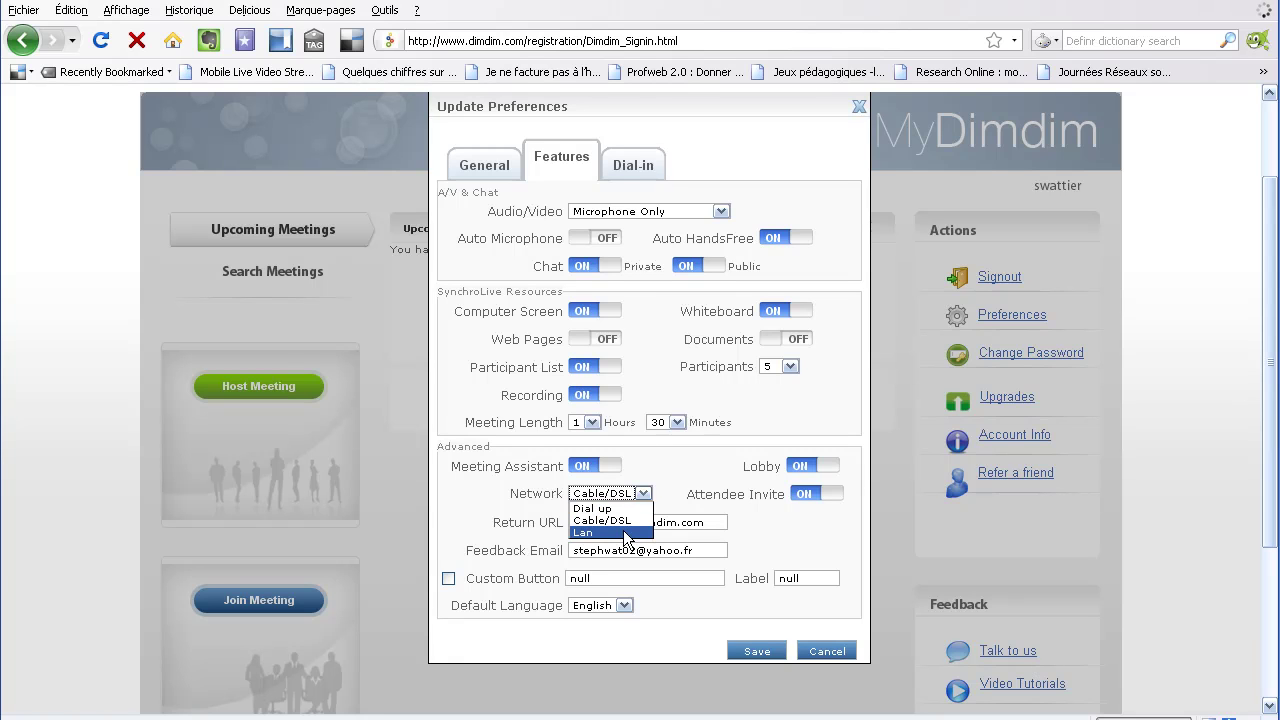
{"action": "left_click", "coordinate": [646, 494]}
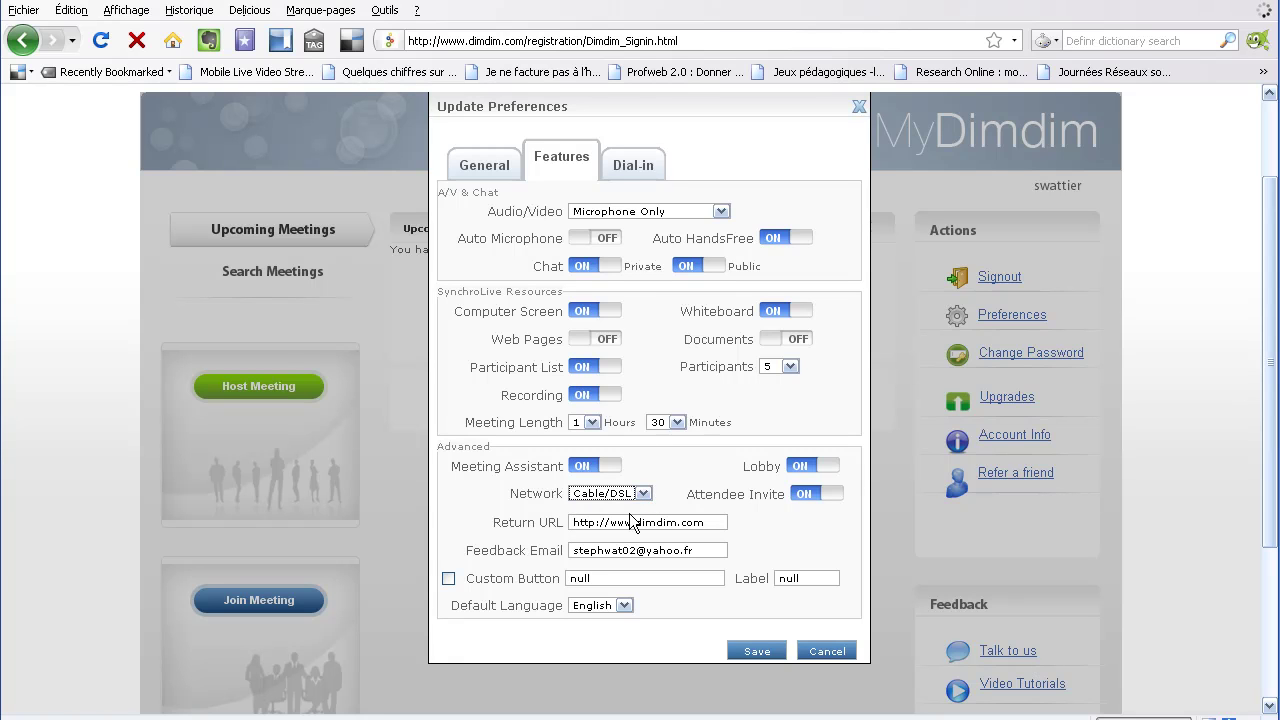
{"action": "left_click", "coordinate": [662, 531]}
{"action": "key", "text": "Delete"}
{"action": "key", "text": "Delete"}
{"action": "key", "text": "Delete"}
{"action": "key", "text": "Delete"}
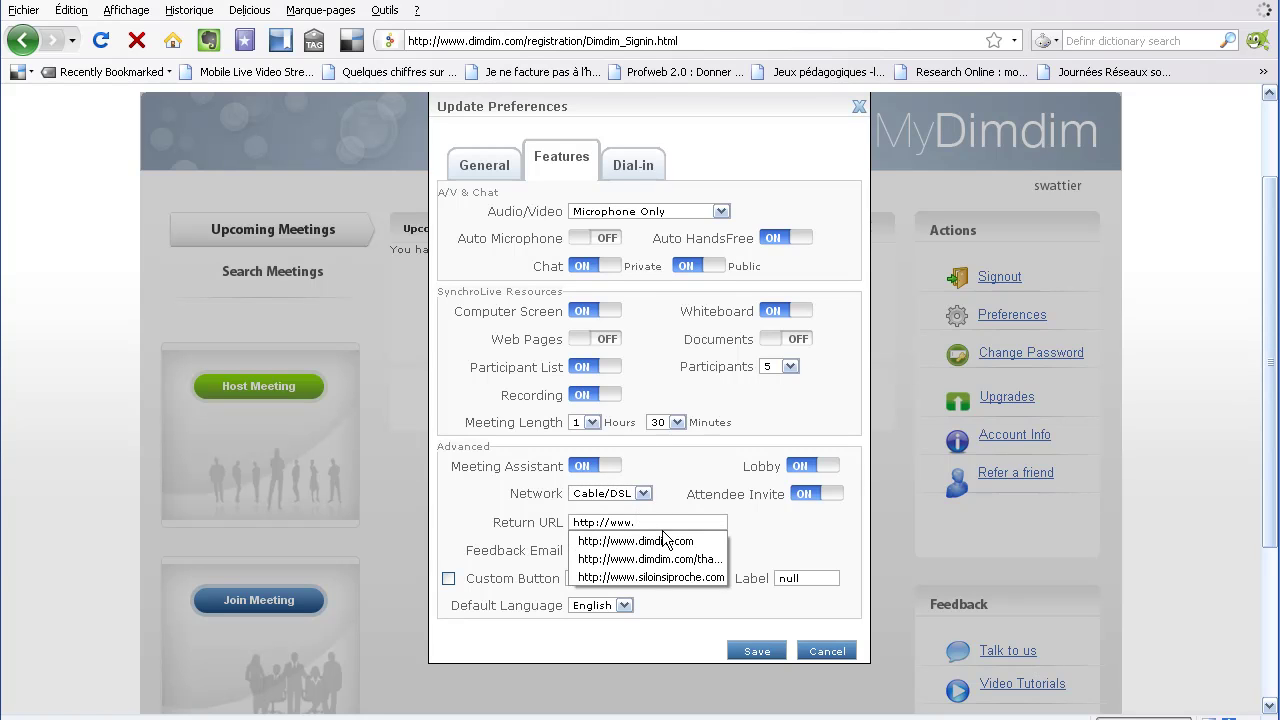
{"action": "type", "text": "si"}
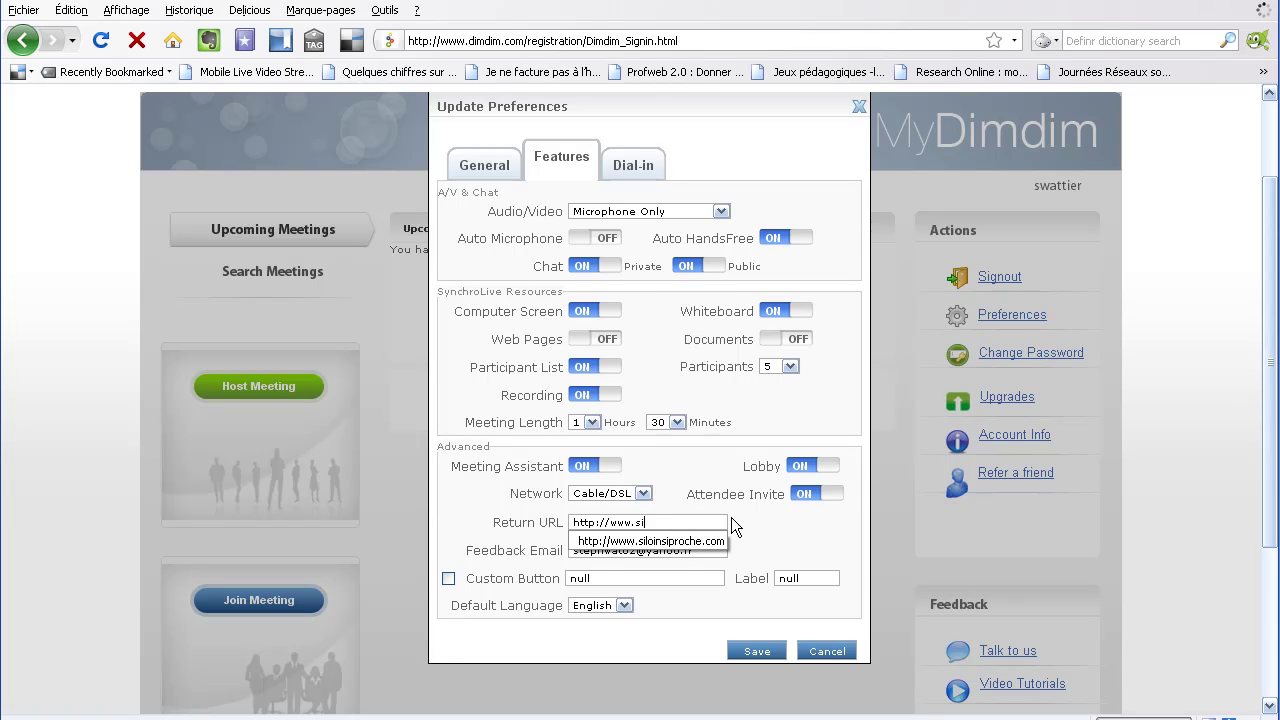
{"action": "left_click", "coordinate": [706, 541]}
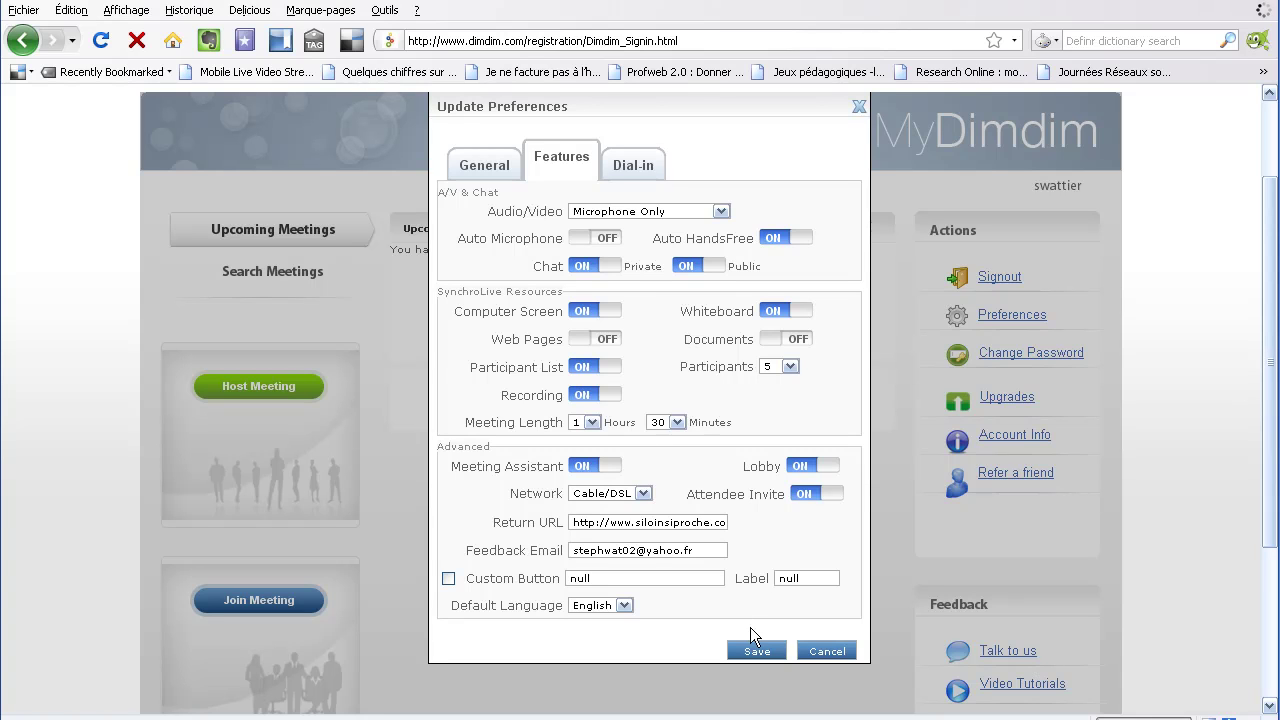
{"action": "left_click", "coordinate": [753, 652]}
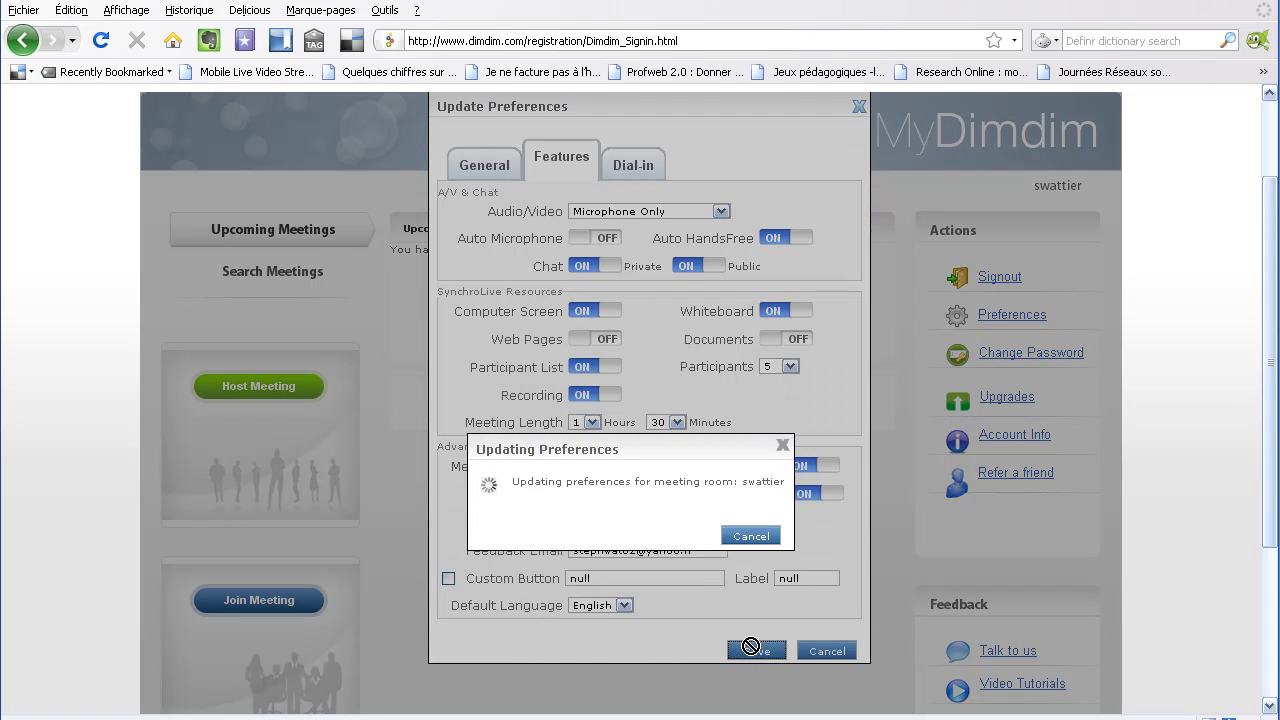